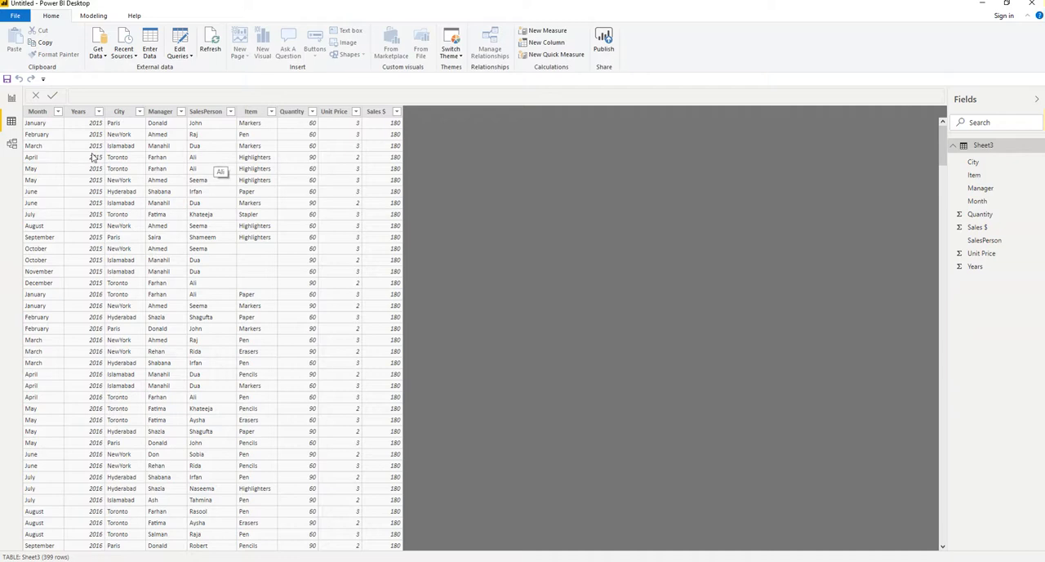
# Step: Add a new page to the report and name it Sales
pyautogui.click(11, 98)
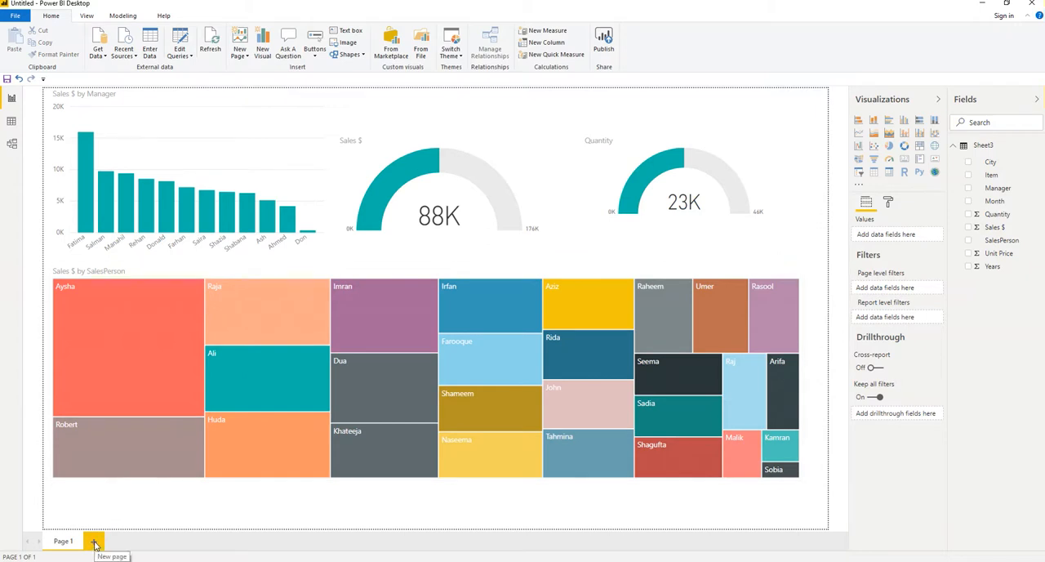
pyautogui.click(95, 543)
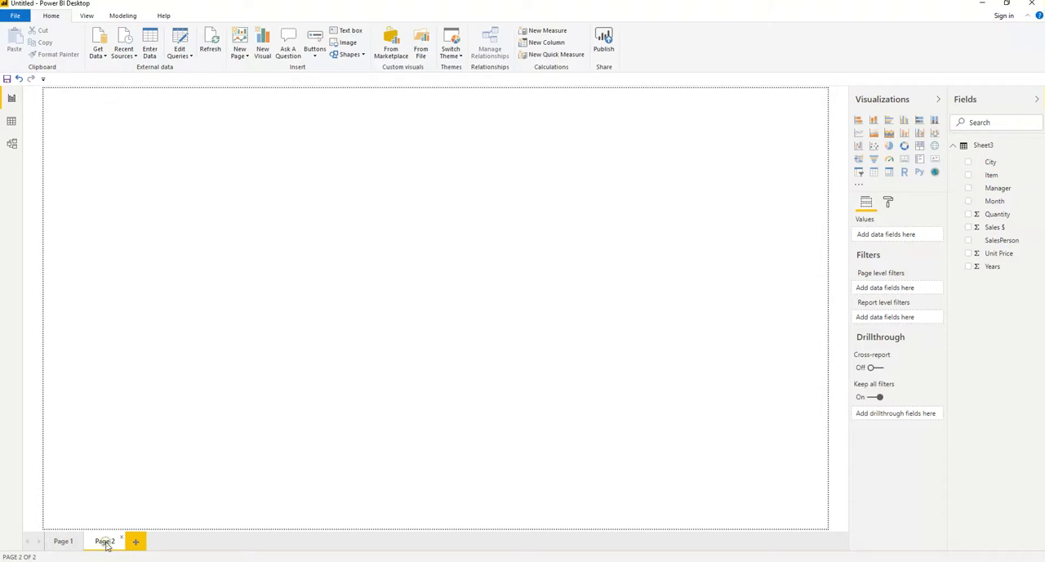
pyautogui.doubleClick(106, 542)
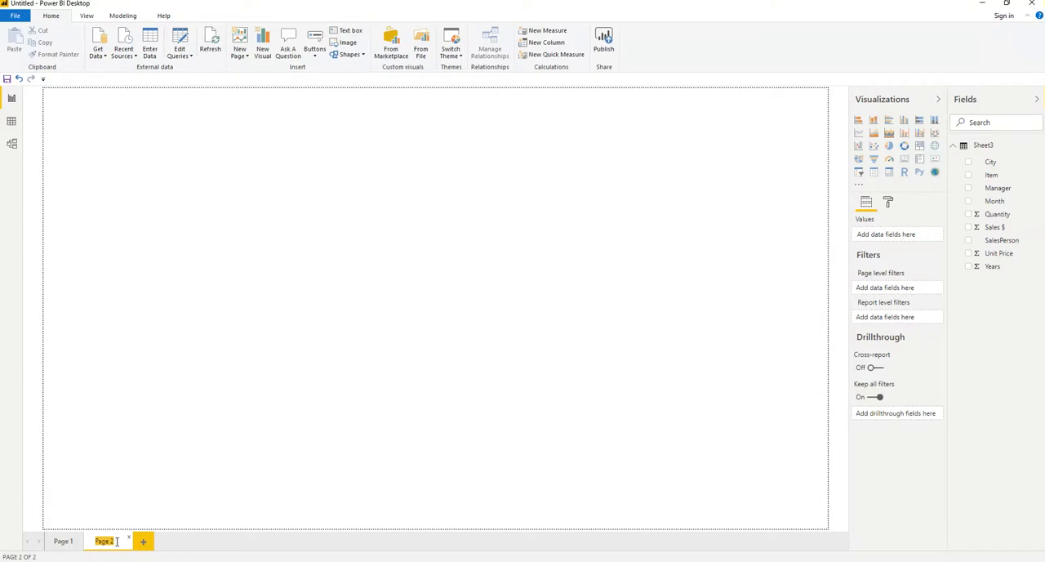
pyautogui.write('Sales')
pyautogui.click(229, 468)
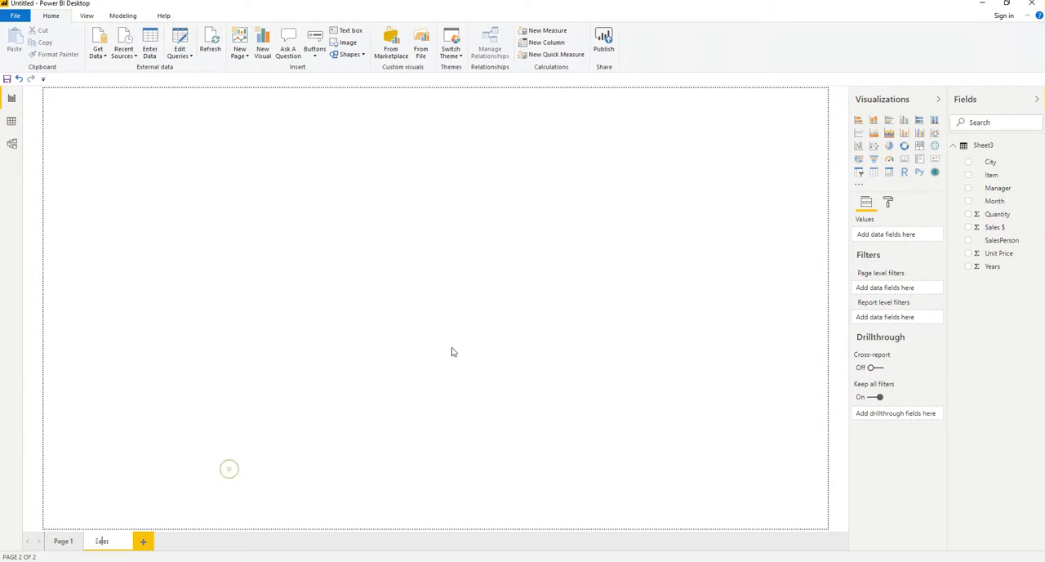
# Step: Create a clustered column chart of Sales $ by Manager on the Sales page and enlarge it
pyautogui.click(968, 188)
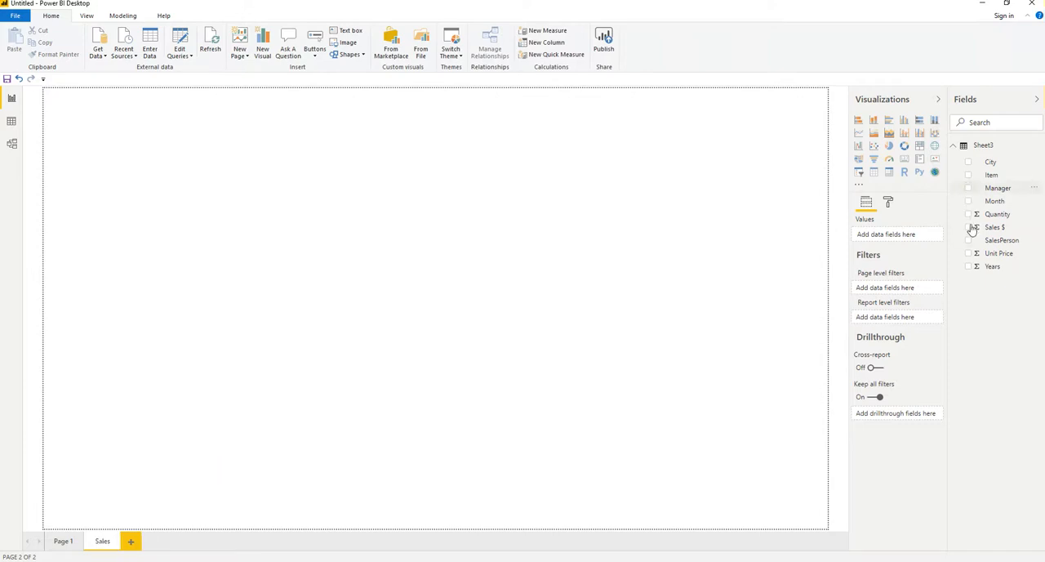
pyautogui.click(969, 229)
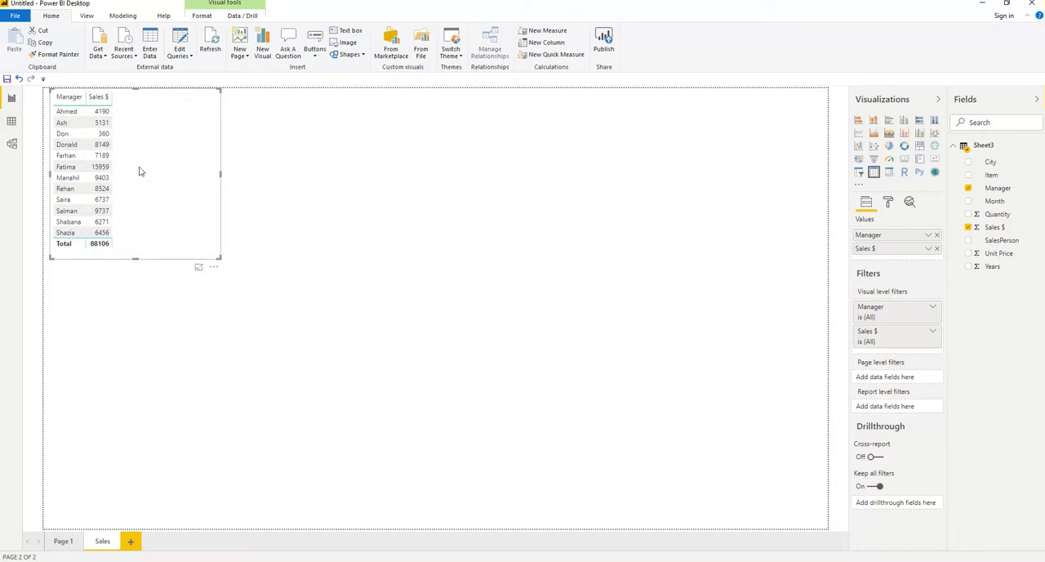
pyautogui.click(905, 121)
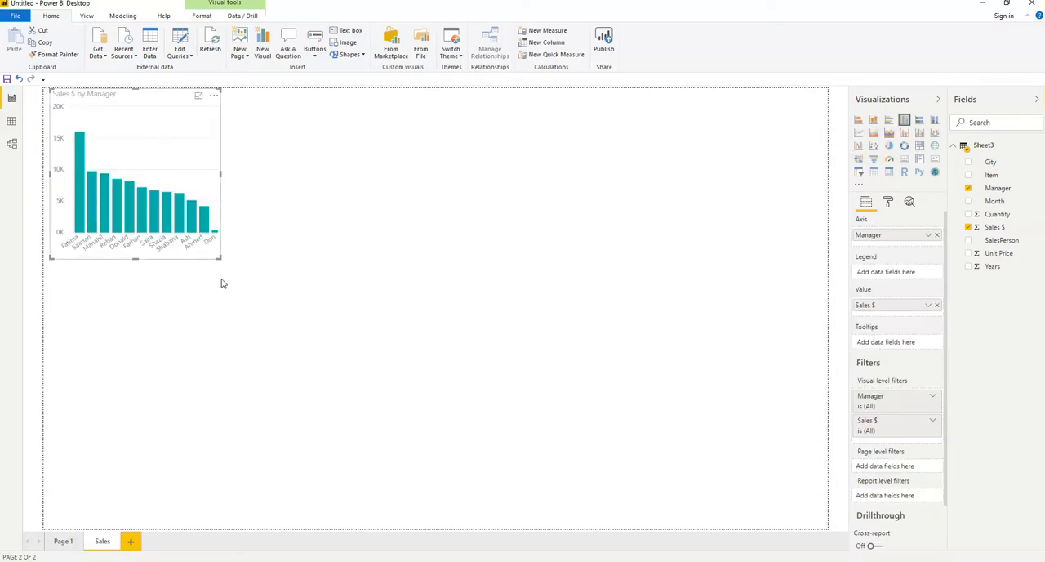
pyautogui.moveTo(222, 262); pyautogui.dragTo(313, 302)
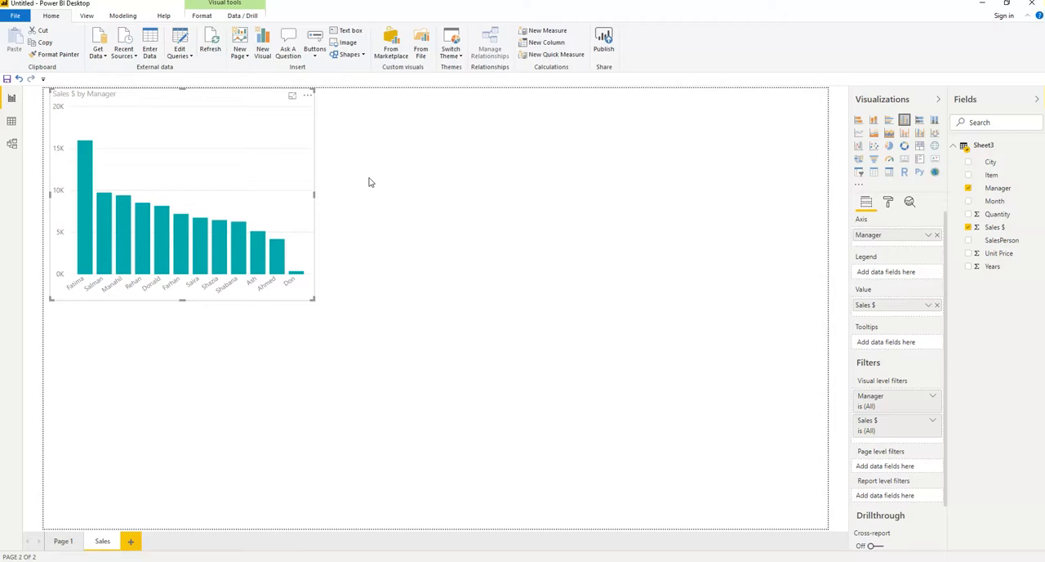
# Step: View the Sales $ by Manager chart in focus mode with its underlying data shown, and return to the report
pyautogui.click(292, 98)
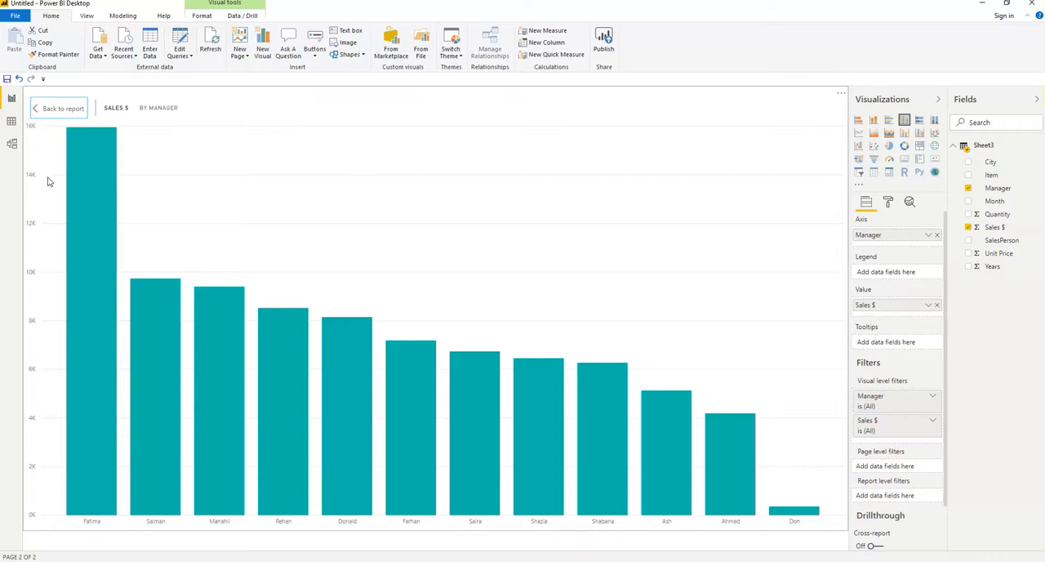
pyautogui.click(61, 108)
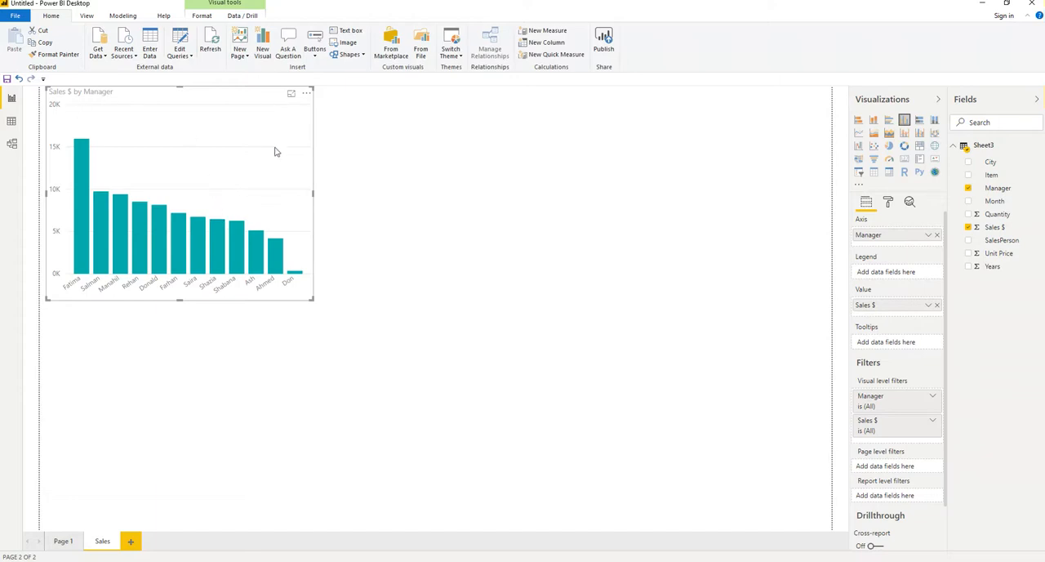
pyautogui.click(291, 96)
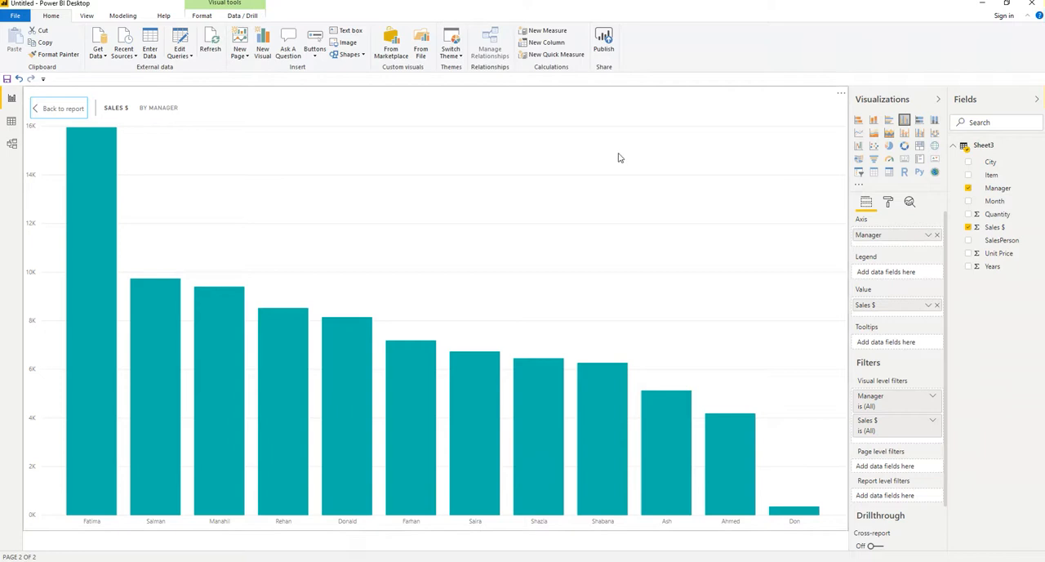
pyautogui.click(841, 96)
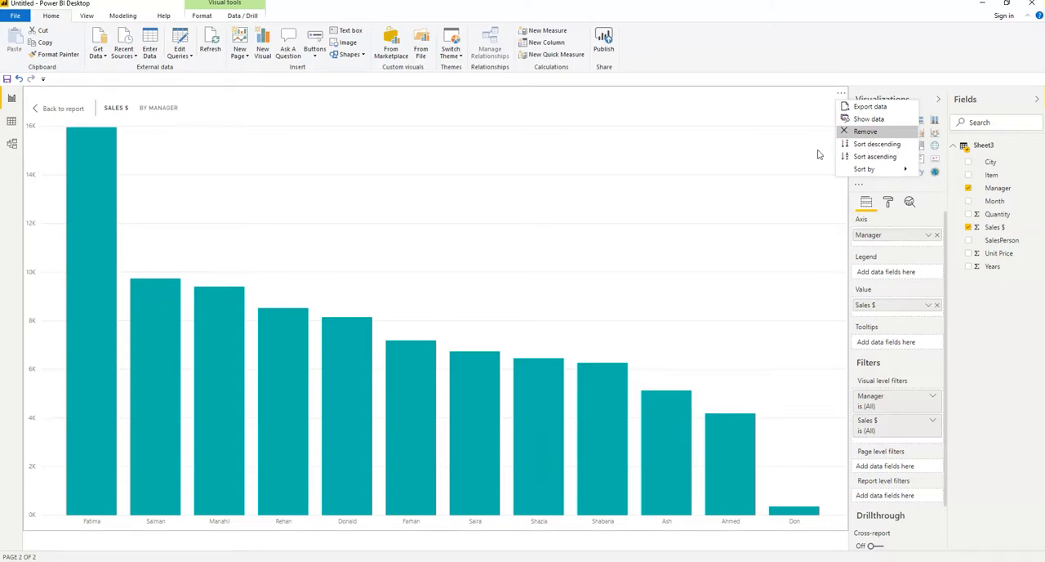
pyautogui.click(871, 120)
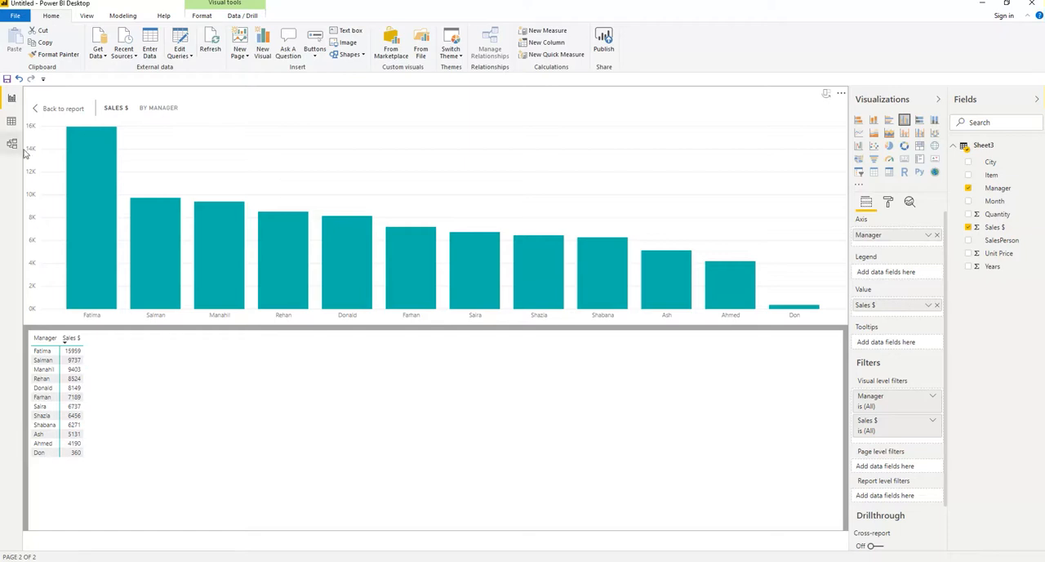
pyautogui.click(51, 114)
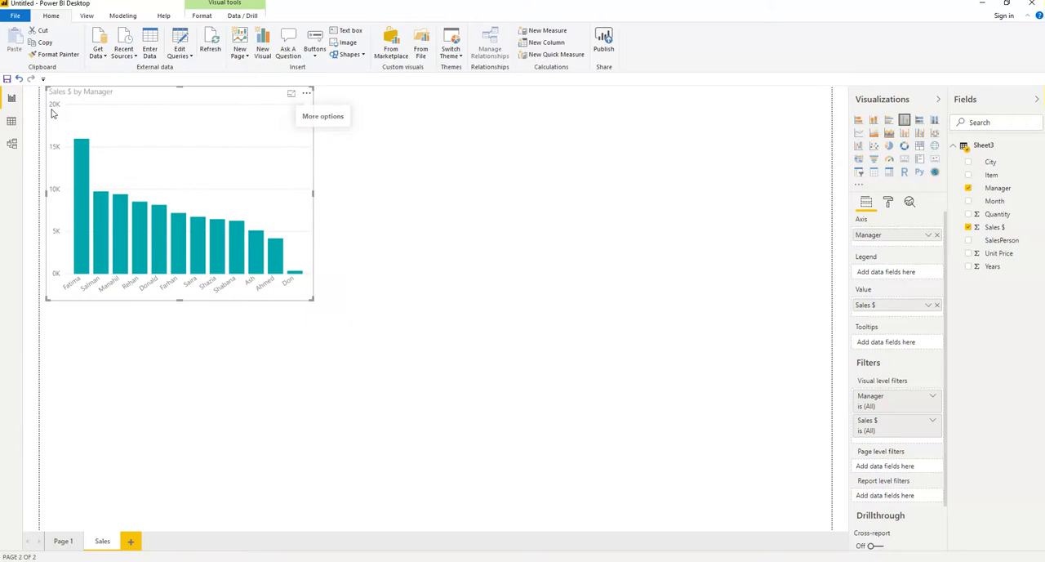
# Step: Open the Sales $ by Manager chart in focus mode and sort its columns in ascending order
pyautogui.click(292, 95)
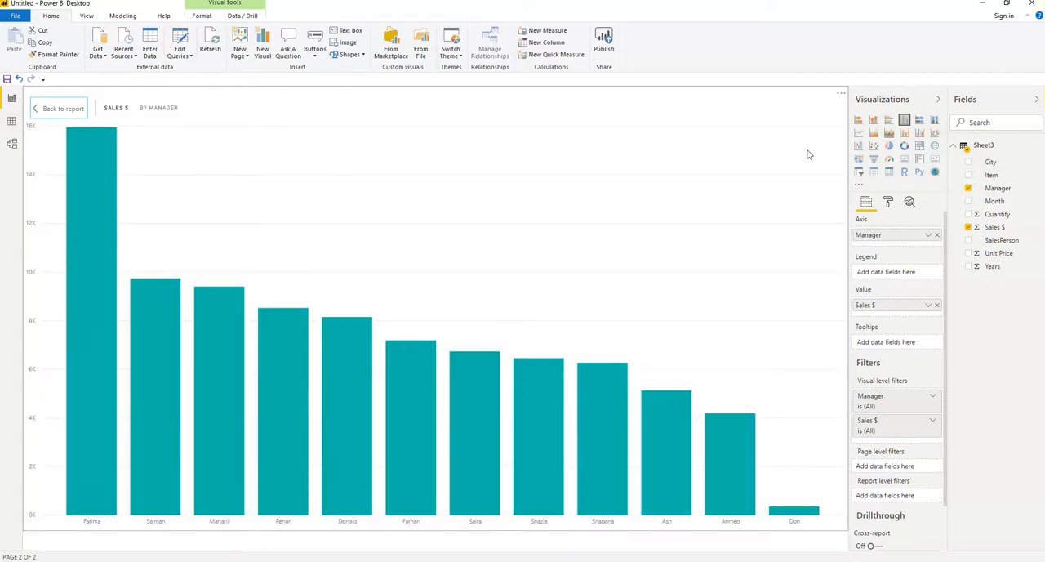
pyautogui.click(841, 97)
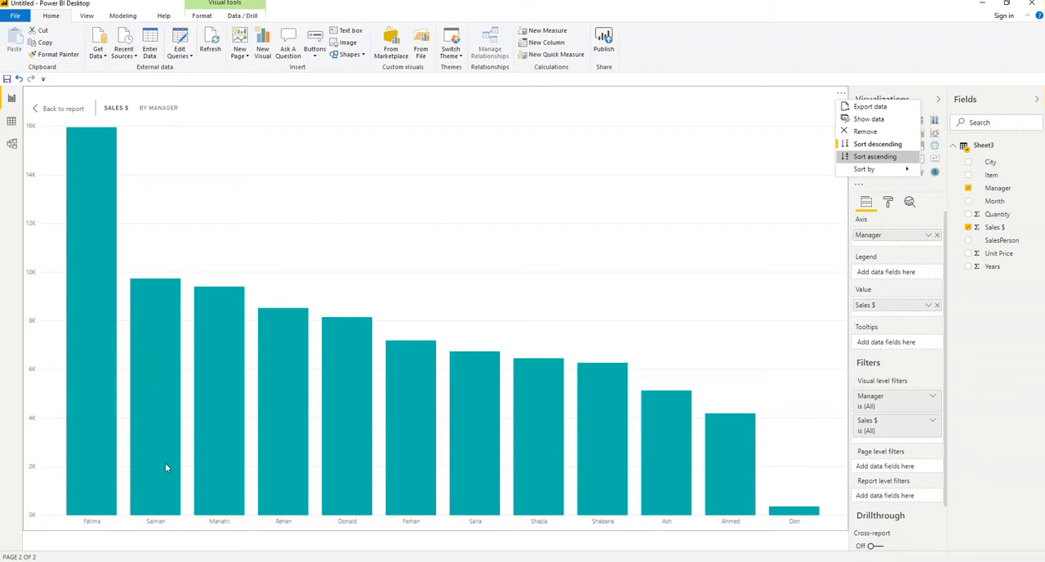
pyautogui.click(876, 161)
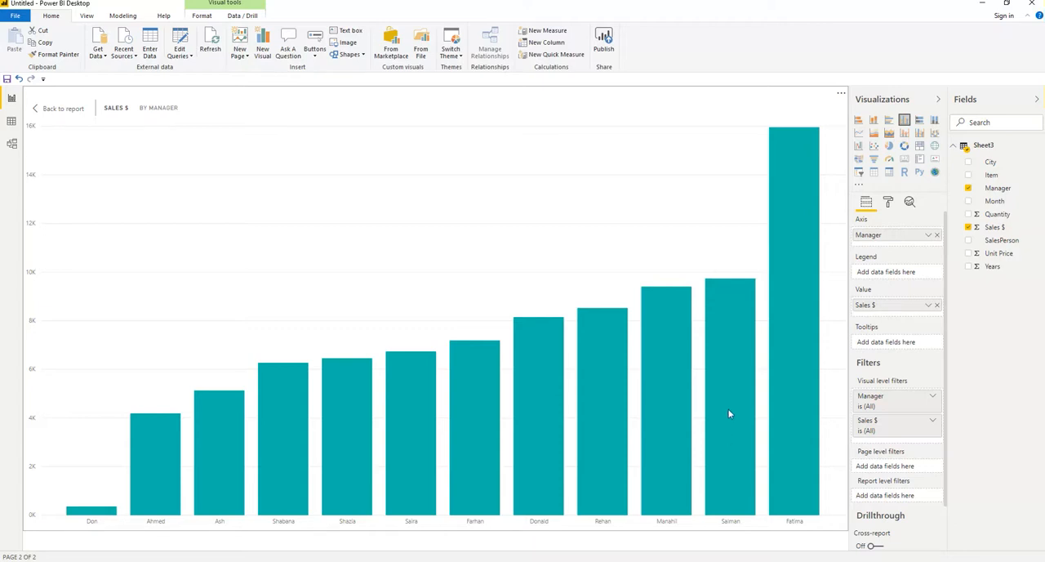
# Step: Export the chart's data as a CSV file named Sales by Manager, without the dollar sign, to F:\Power BI\Power BI
pyautogui.click(841, 93)
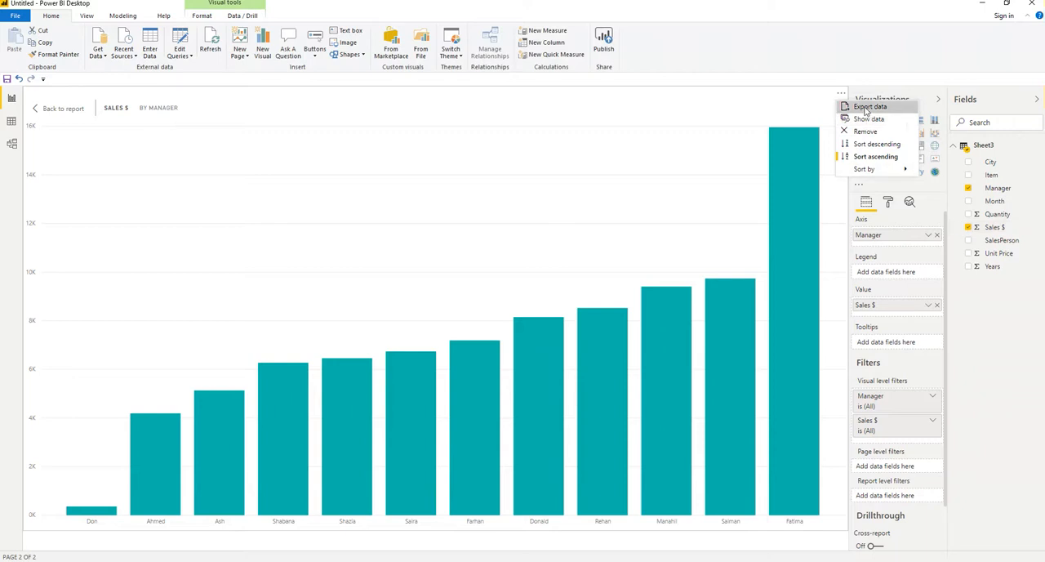
pyautogui.click(868, 107)
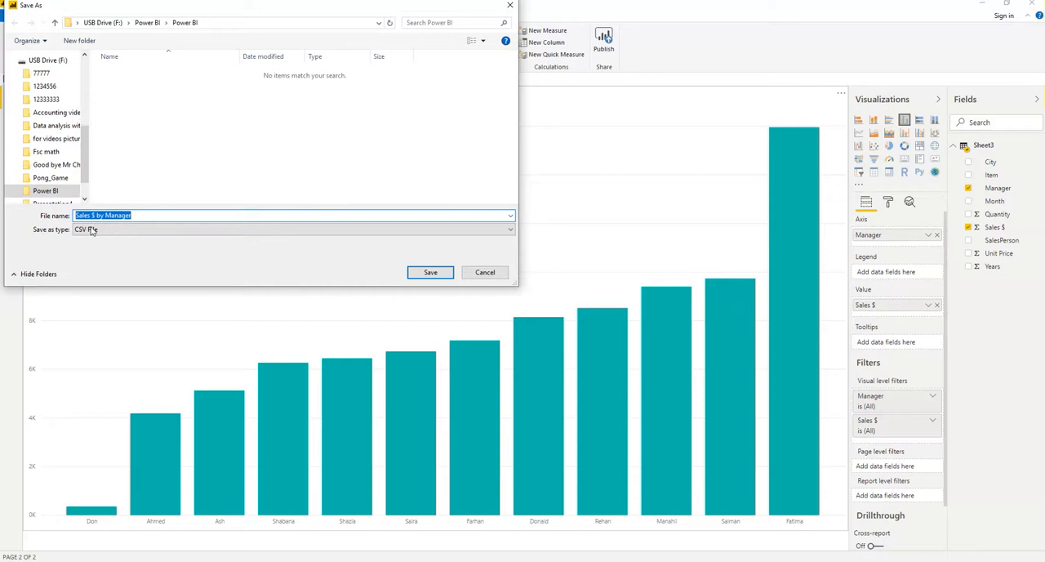
pyautogui.click(95, 215)
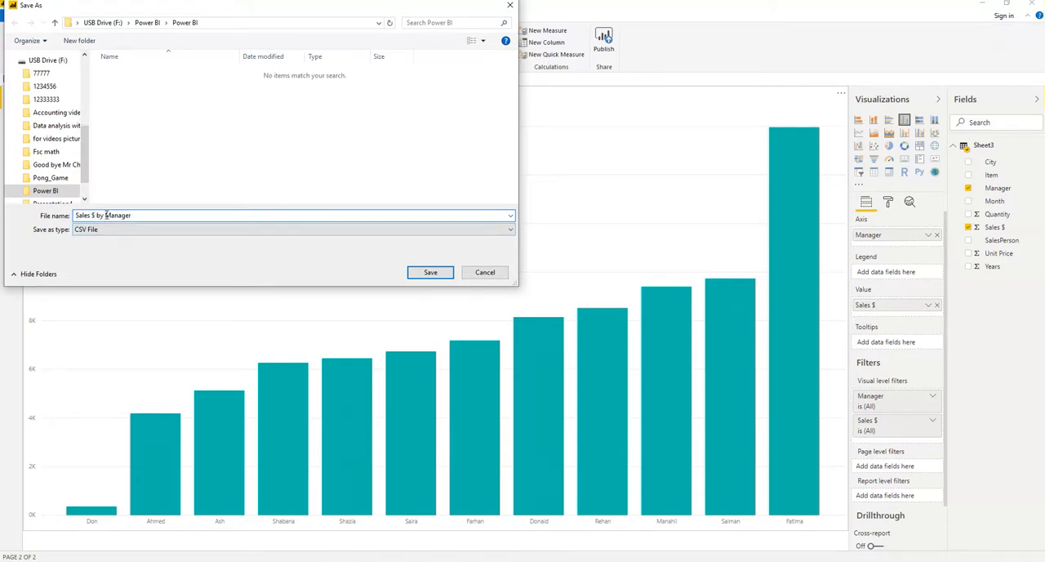
pyautogui.press('BackSpace')
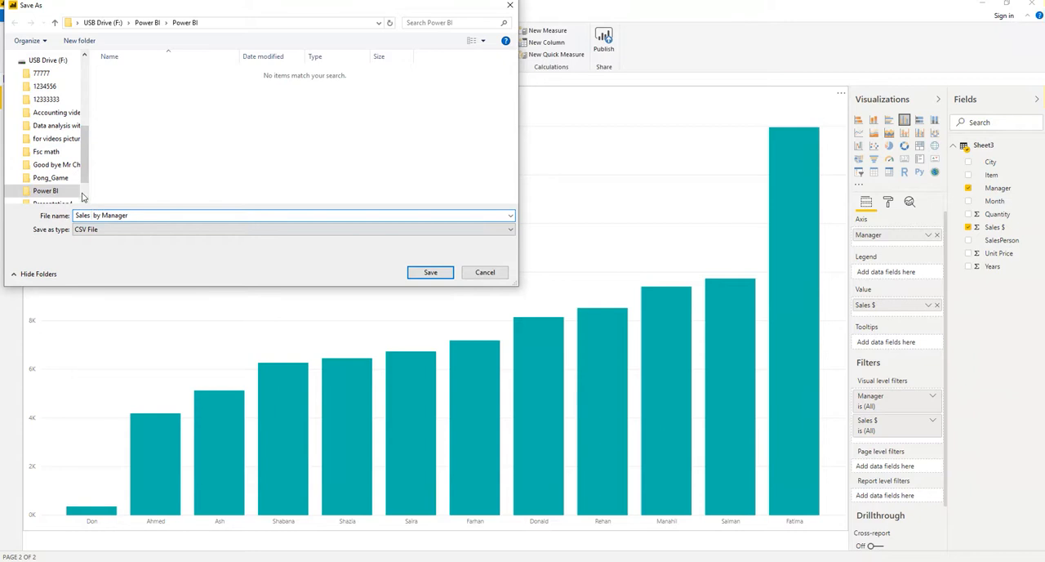
pyautogui.click(47, 62)
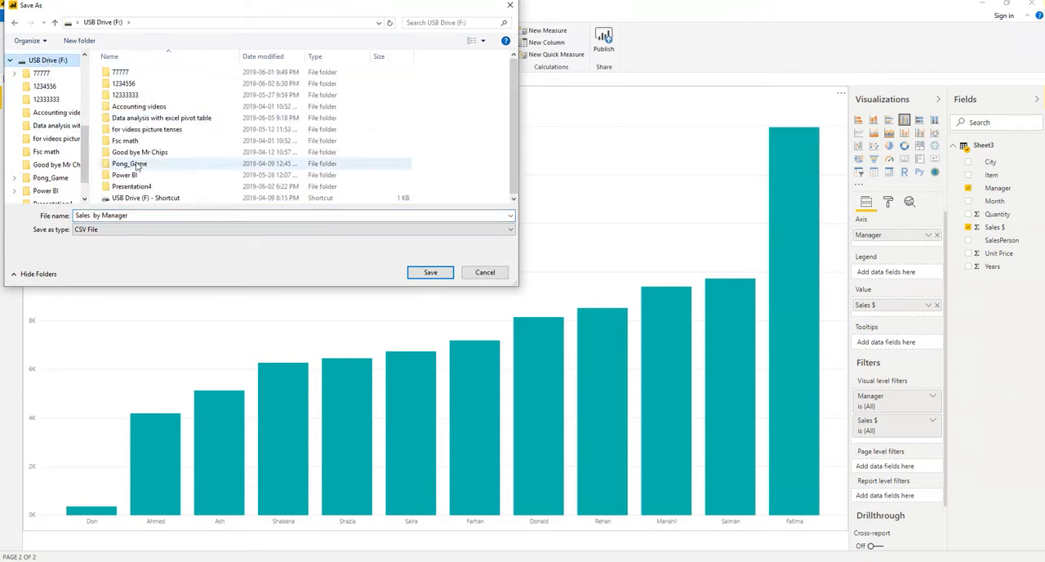
pyautogui.click(127, 177)
pyautogui.doubleClick(126, 178)
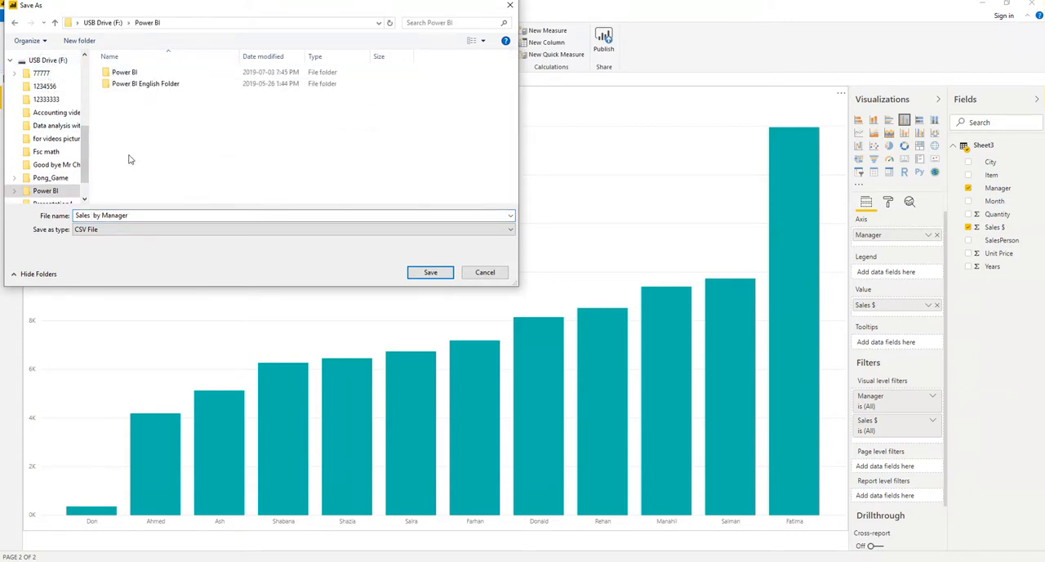
pyautogui.click(127, 70)
pyautogui.doubleClick(128, 71)
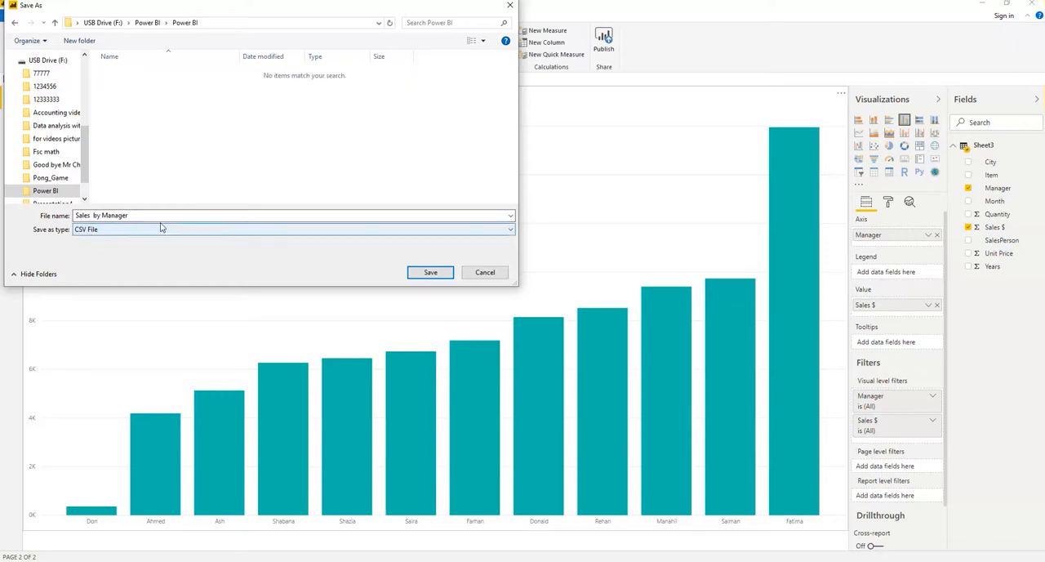
pyautogui.click(423, 275)
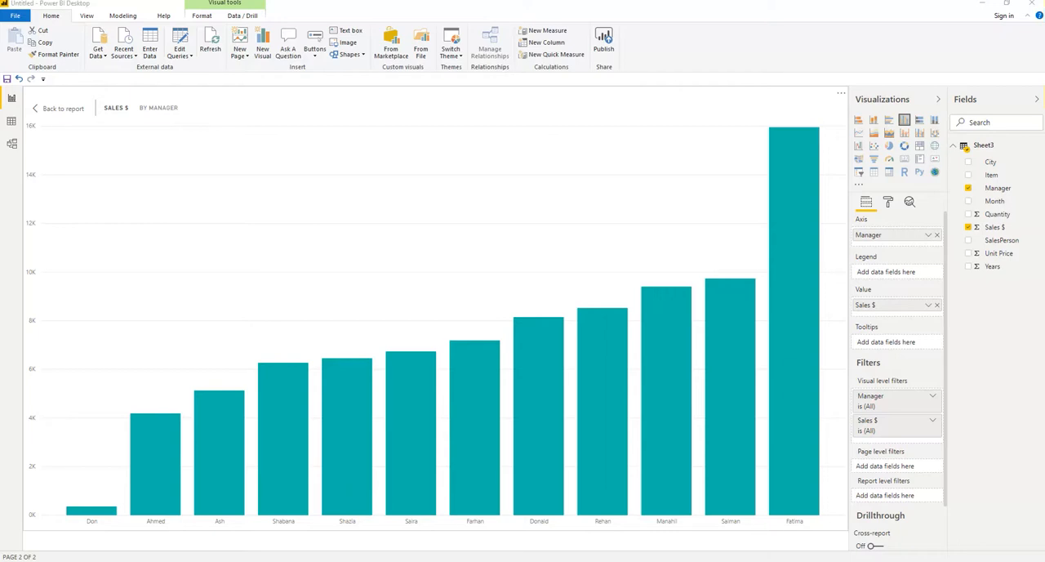
# Step: Switch to File Explorer and open the exported Sales by Manager file from F:\Power BI\Power BI
pyautogui.click(261, 561)
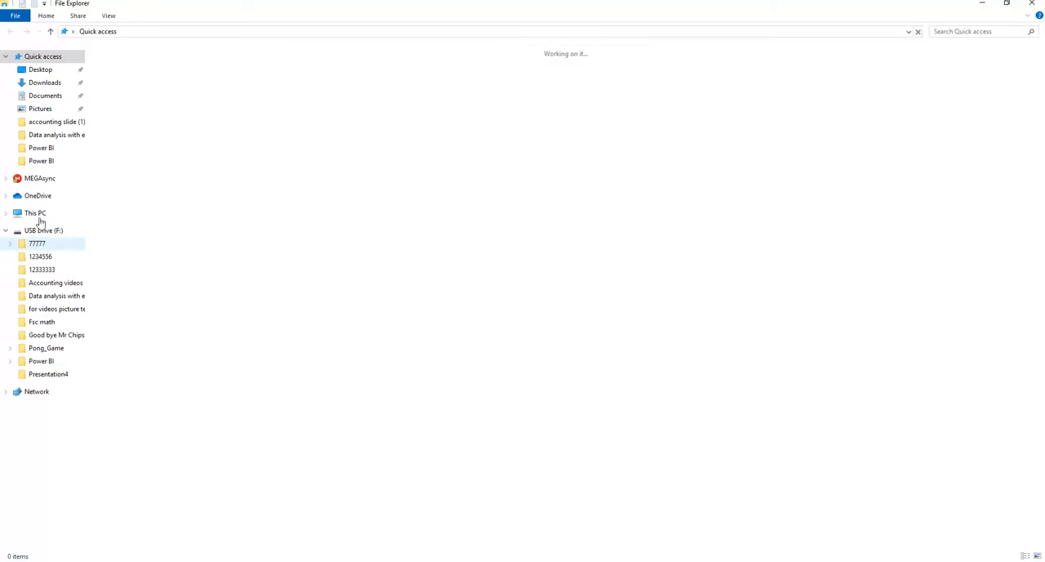
pyautogui.click(41, 231)
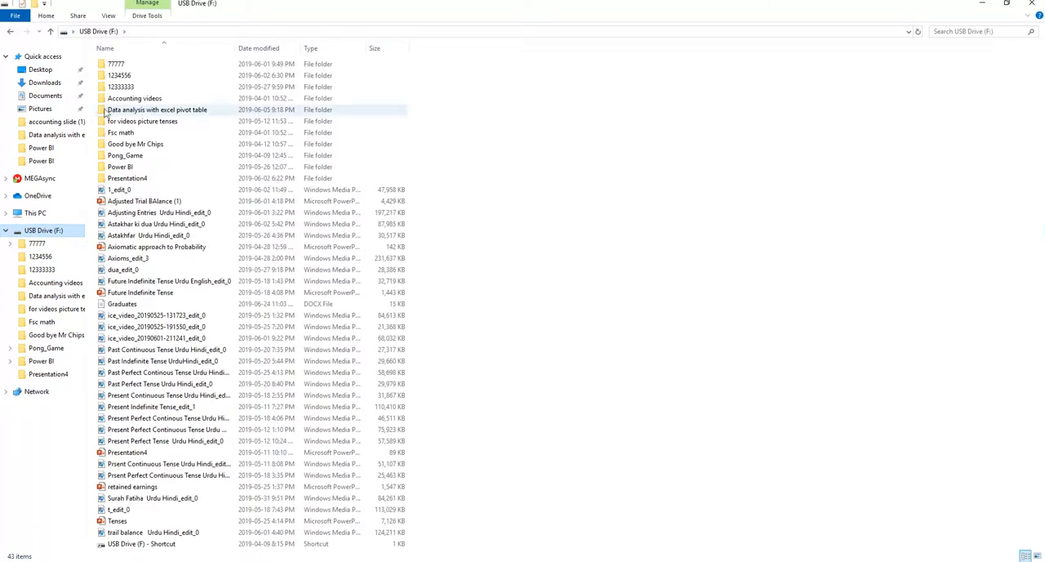
pyautogui.click(118, 166)
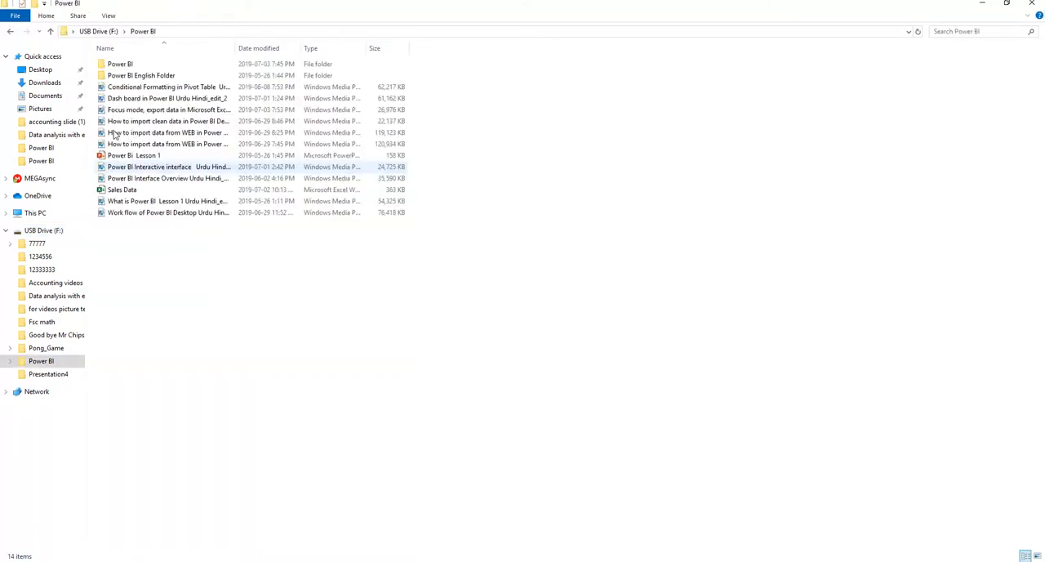
pyautogui.doubleClick(128, 65)
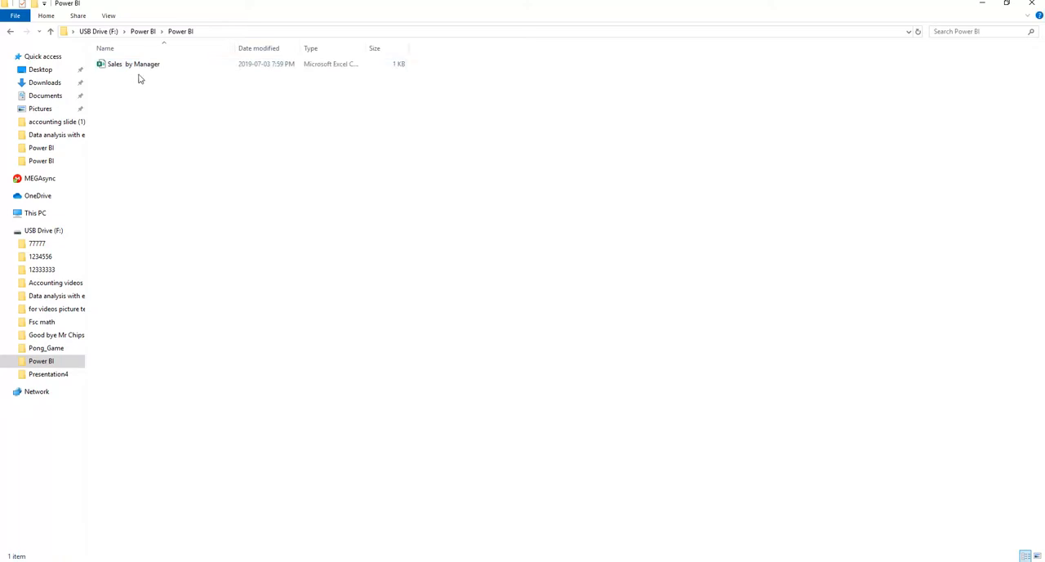
pyautogui.doubleClick(141, 67)
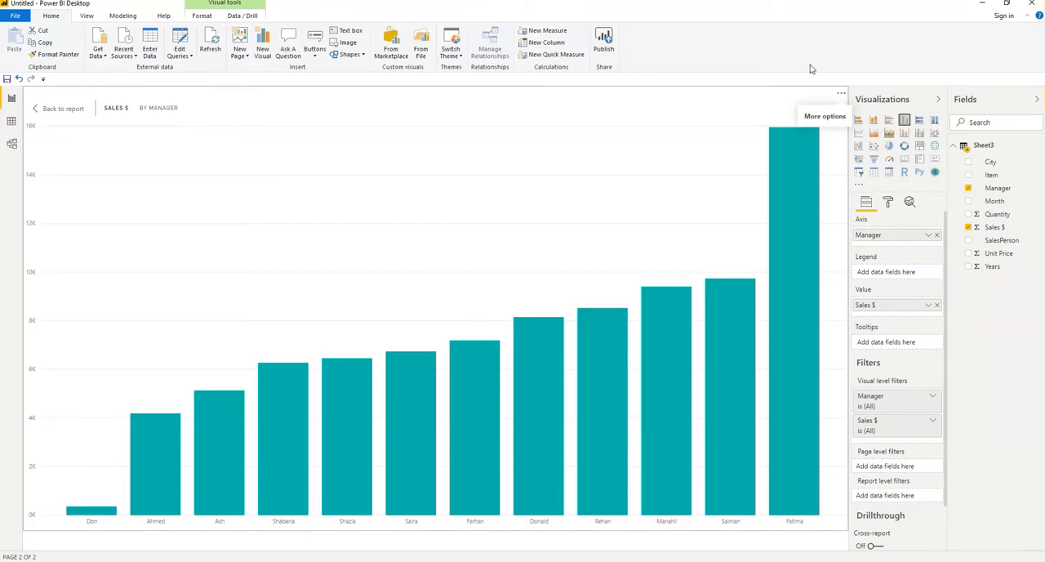
# Step: Open the additional options of the Sales $ by Manager chart
pyautogui.click(841, 93)
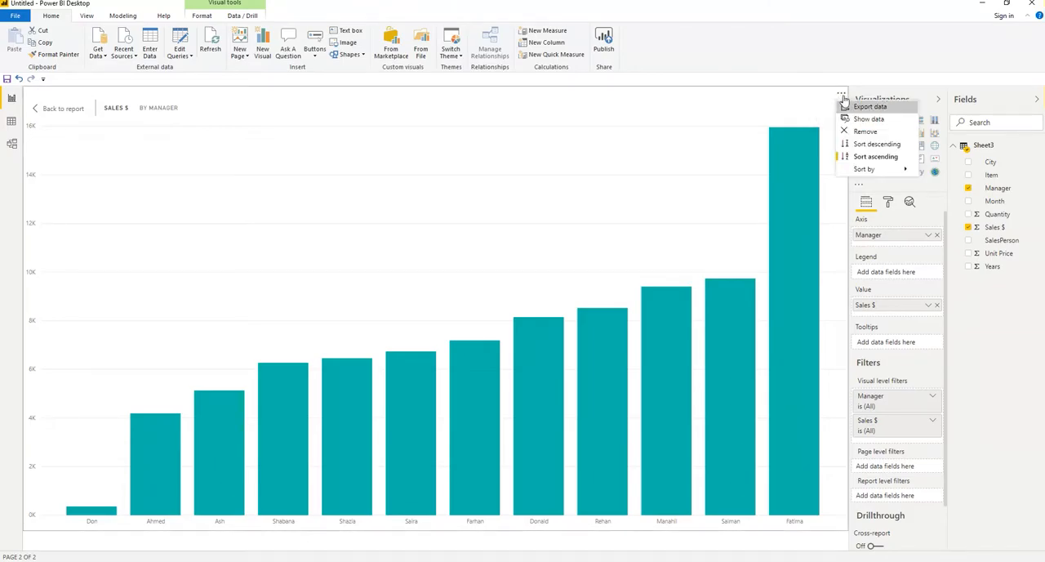